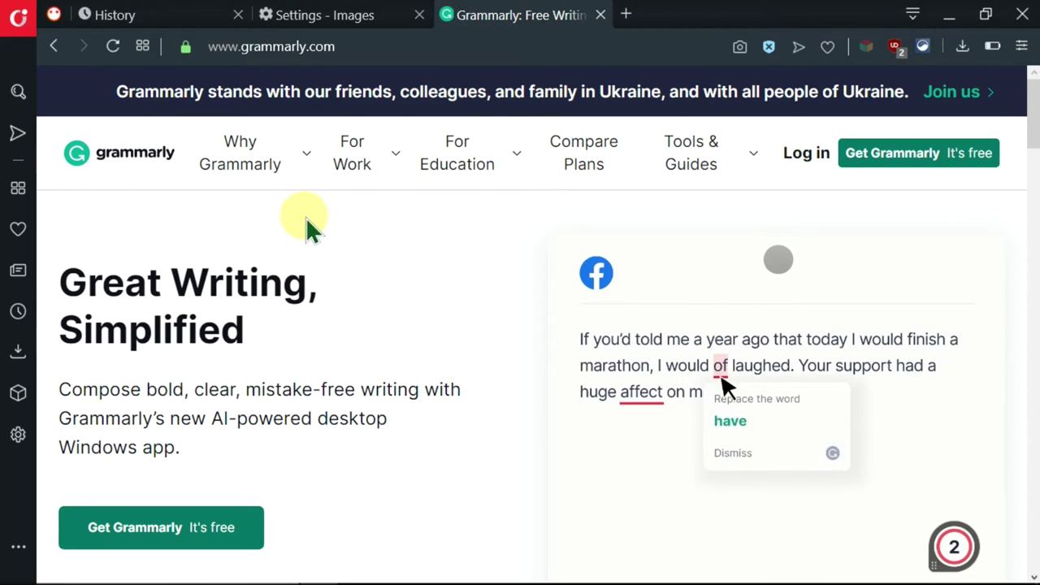
Scroll the homepage and look at the For Work and For Education offerings
scroll(365, 296, down, 1)
scroll(365, 302, down, 1)
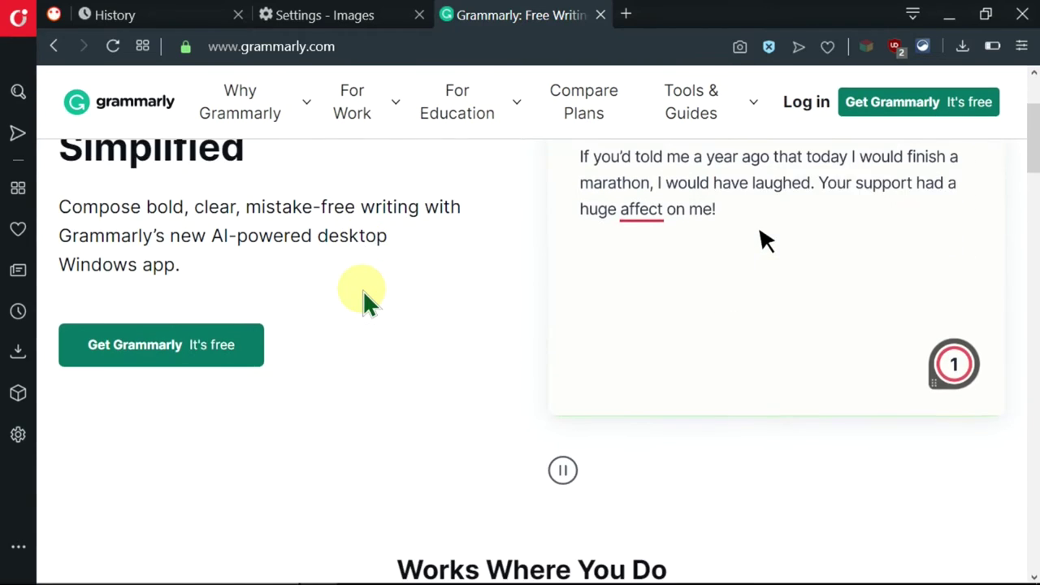
scroll(373, 276, up, 2)
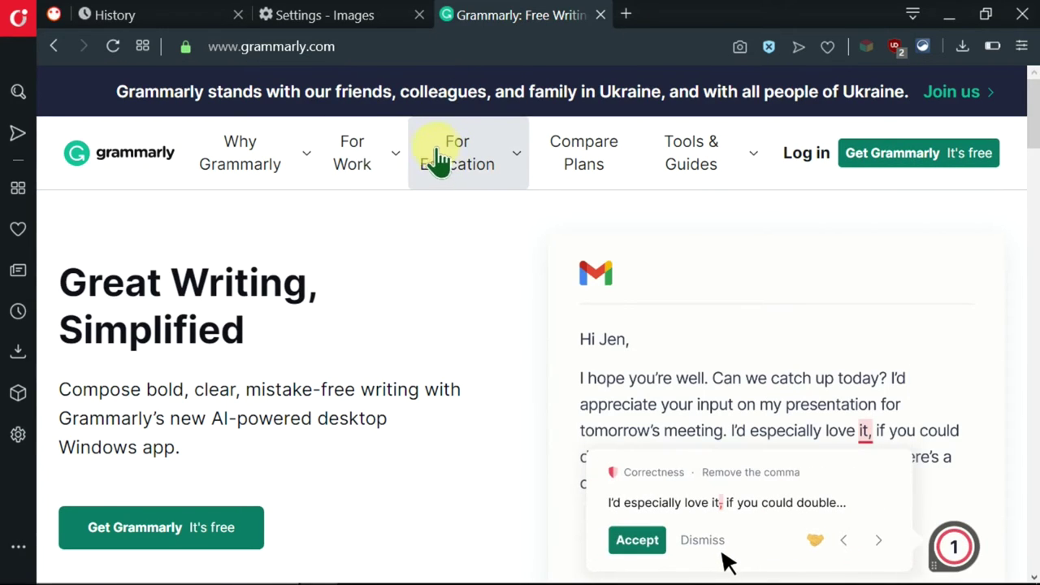
click(389, 161)
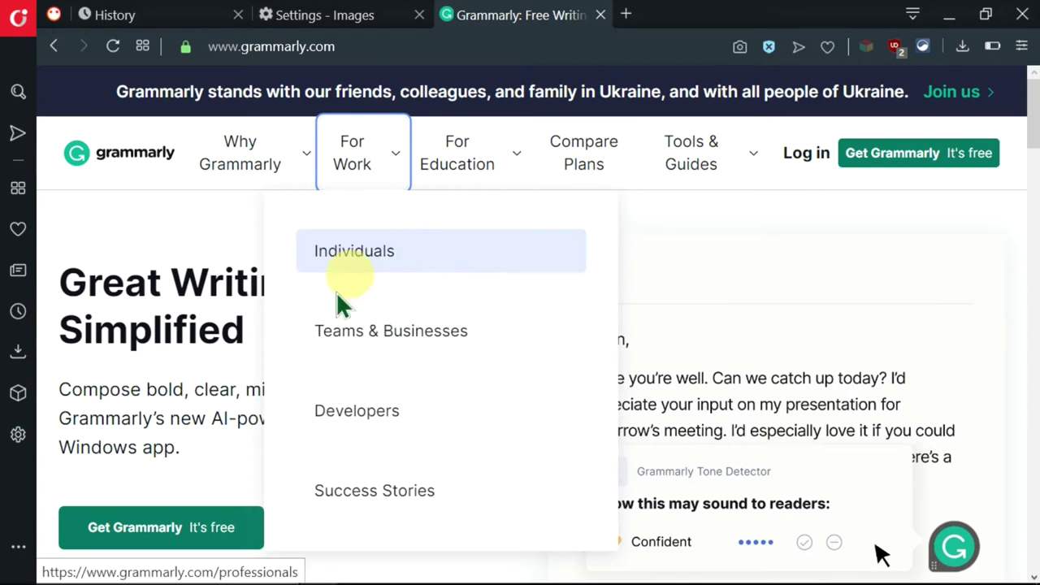
click(514, 169)
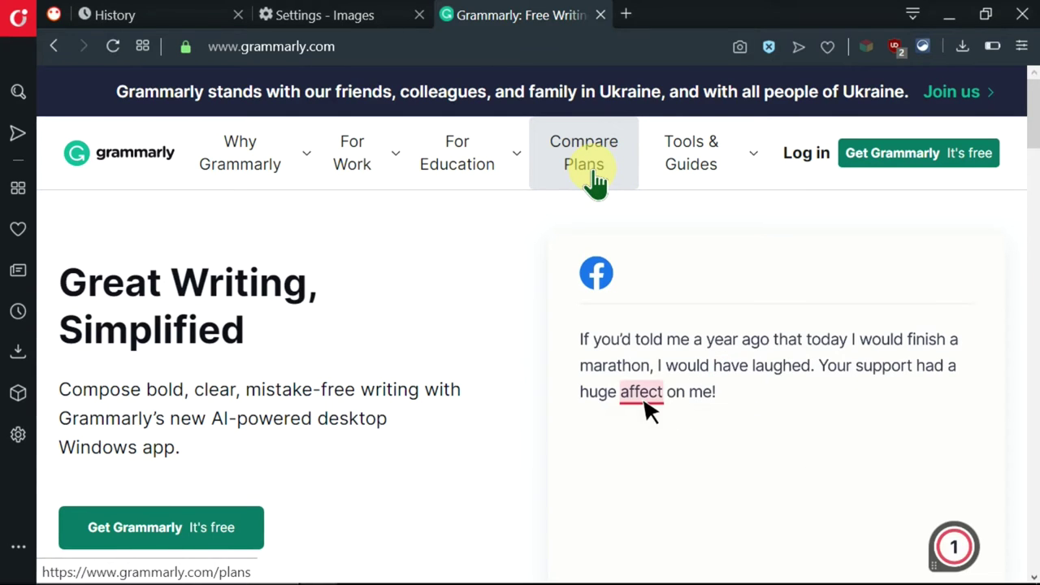
click(591, 172)
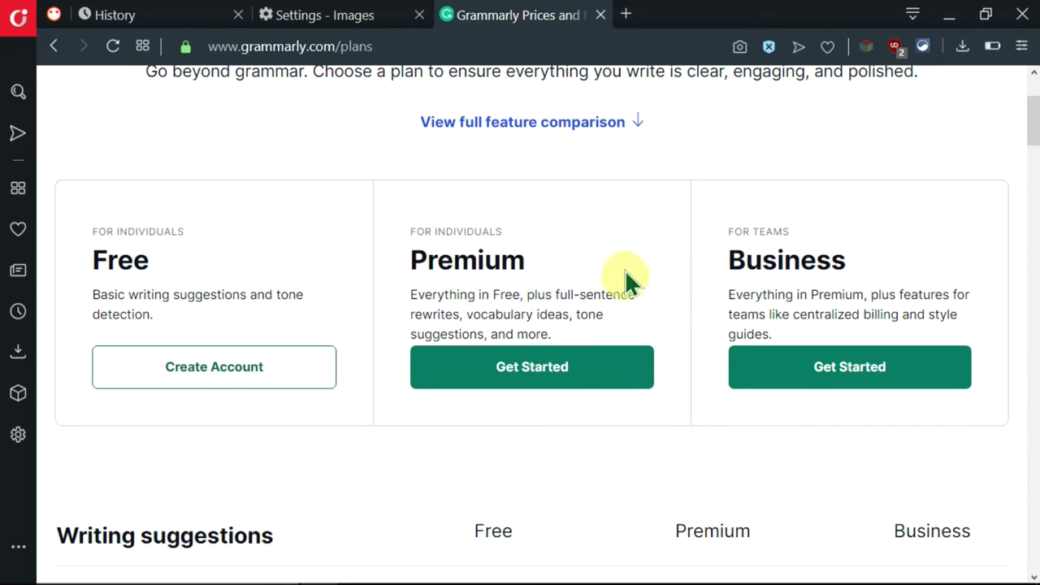
click(615, 130)
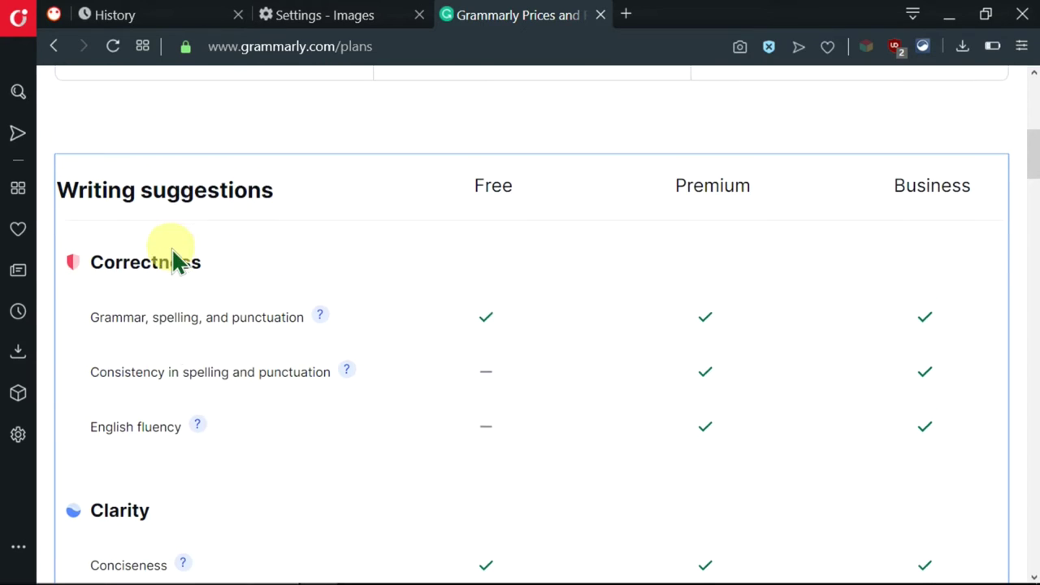
scroll(179, 260, up, 1)
scroll(486, 258, down, 2)
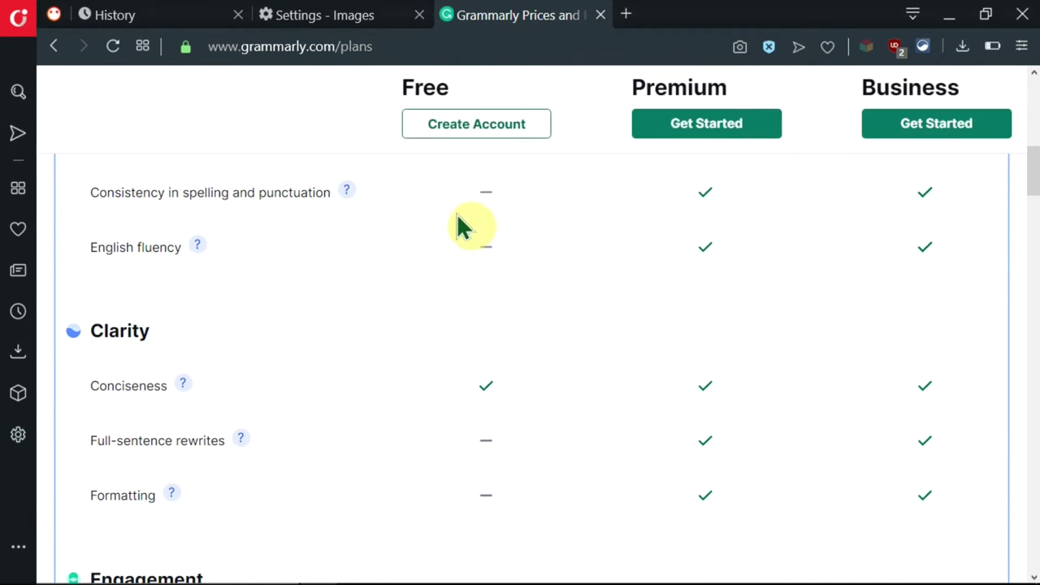
scroll(458, 290, up, 2)
scroll(457, 297, down, 3)
scroll(464, 290, down, 10)
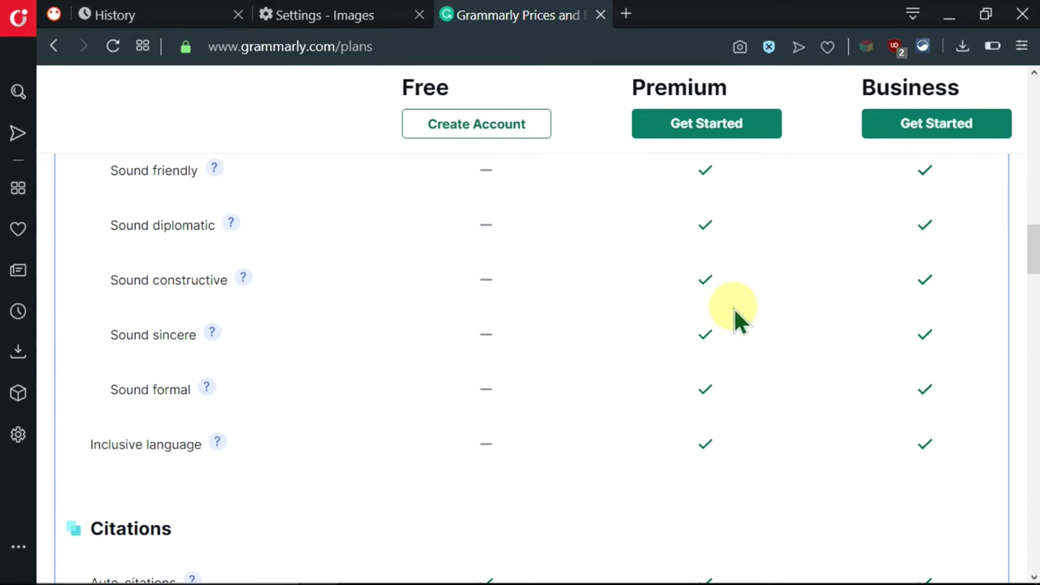
scroll(703, 317, down, 7)
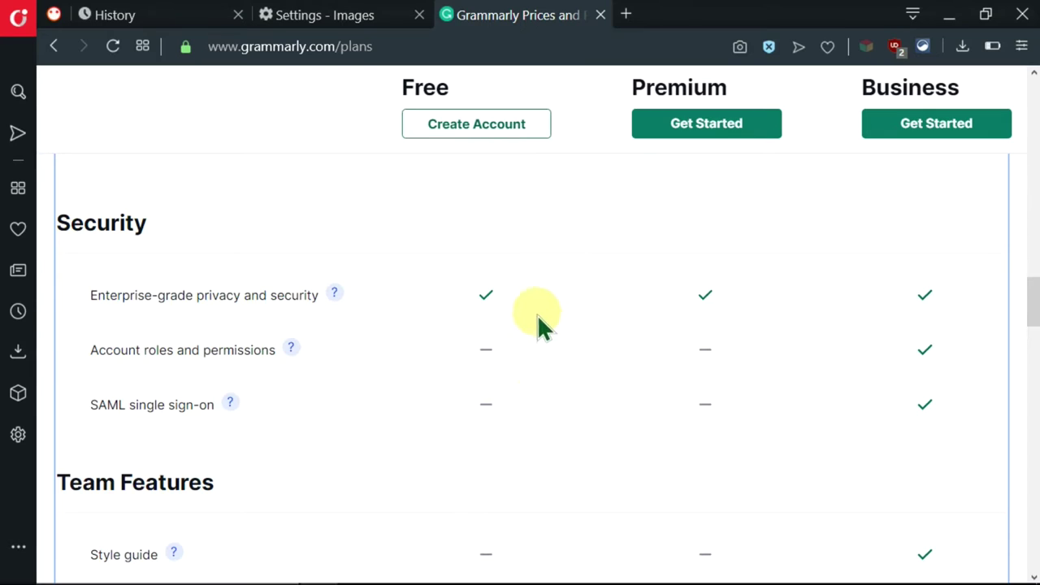
scroll(534, 325, down, 8)
scroll(524, 317, up, 20)
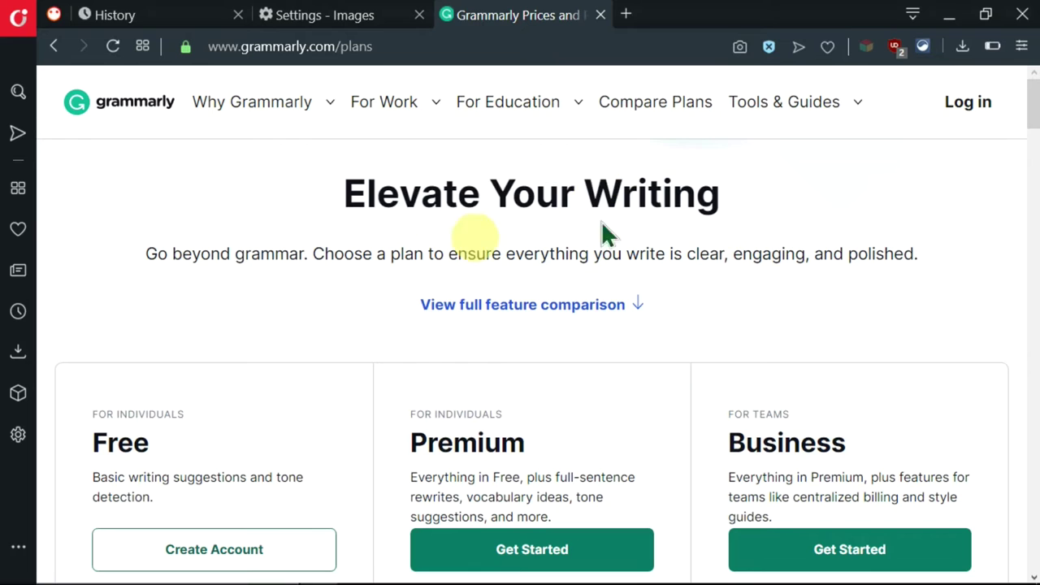
Log in to the Grammarly account and go to the My Grammarly documents page
click(952, 110)
scroll(551, 296, down, 1)
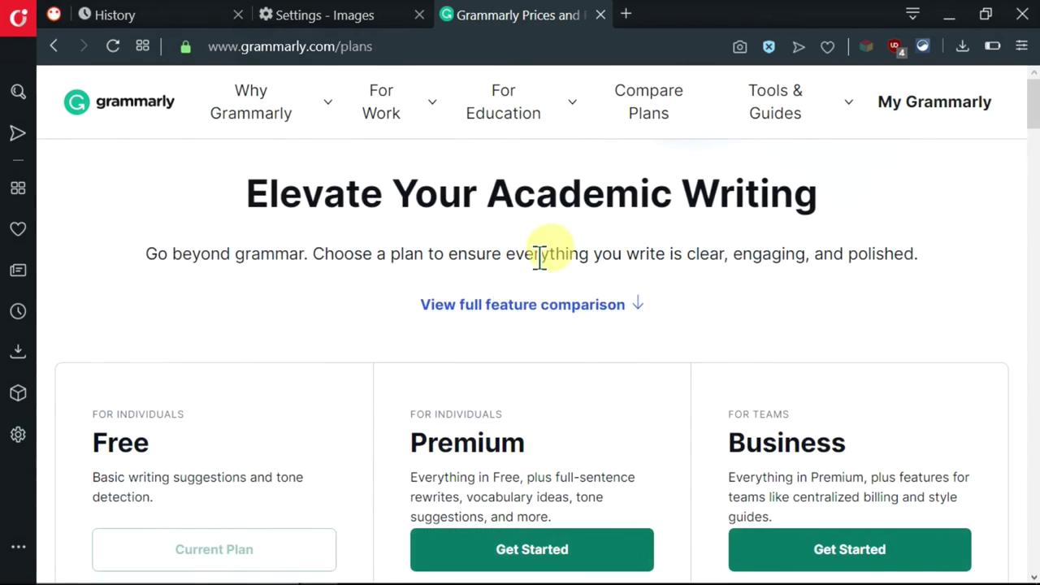
click(955, 126)
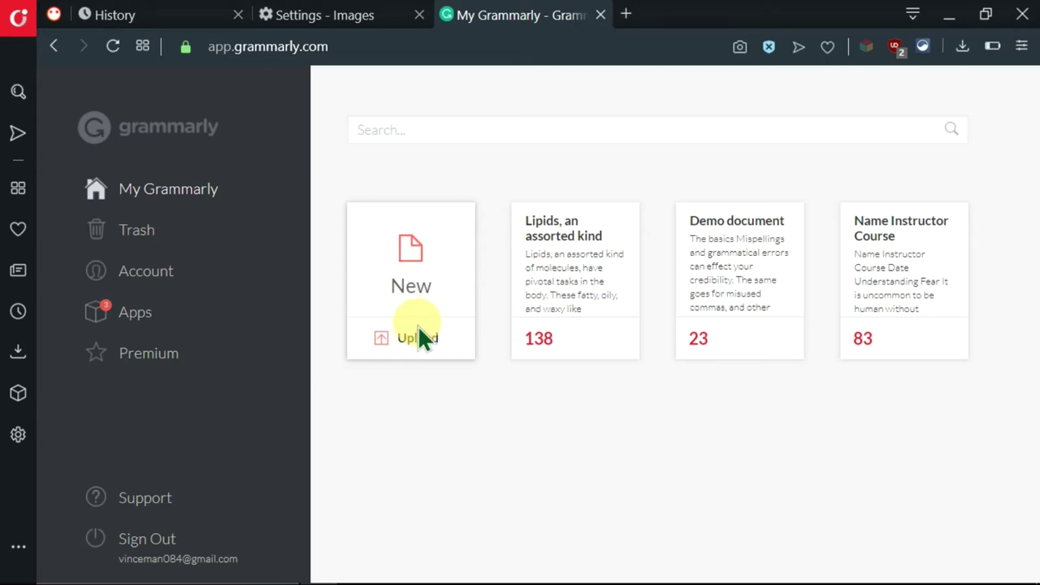
Create a new document and paste in the graphics design profile text copied from Word
click(411, 264)
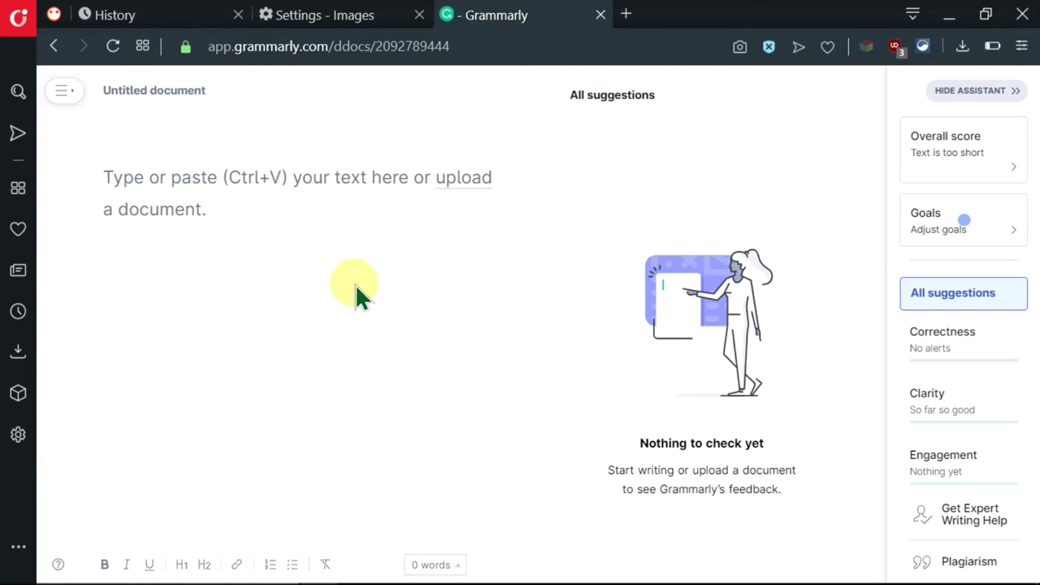
key(alt+Tab)
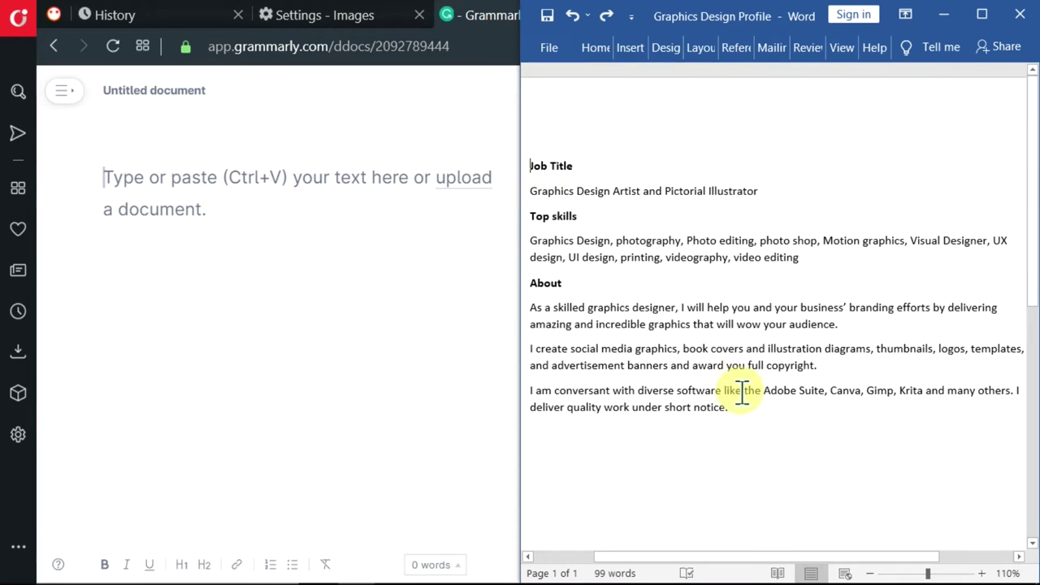
click(166, 173)
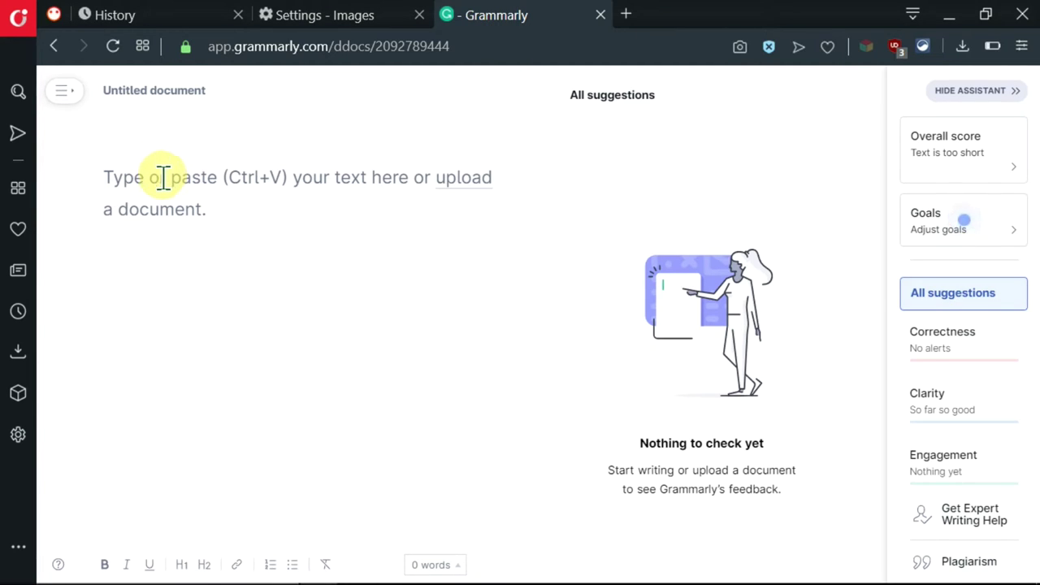
key(ctrl+v)
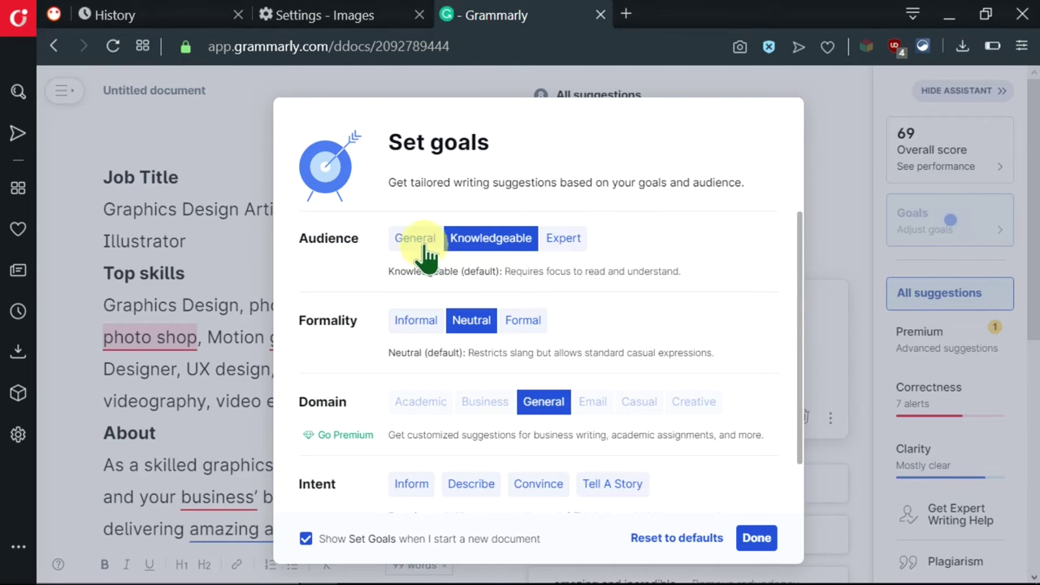
Set the audience goal to Expert, review the remaining goals, and confirm them
click(426, 248)
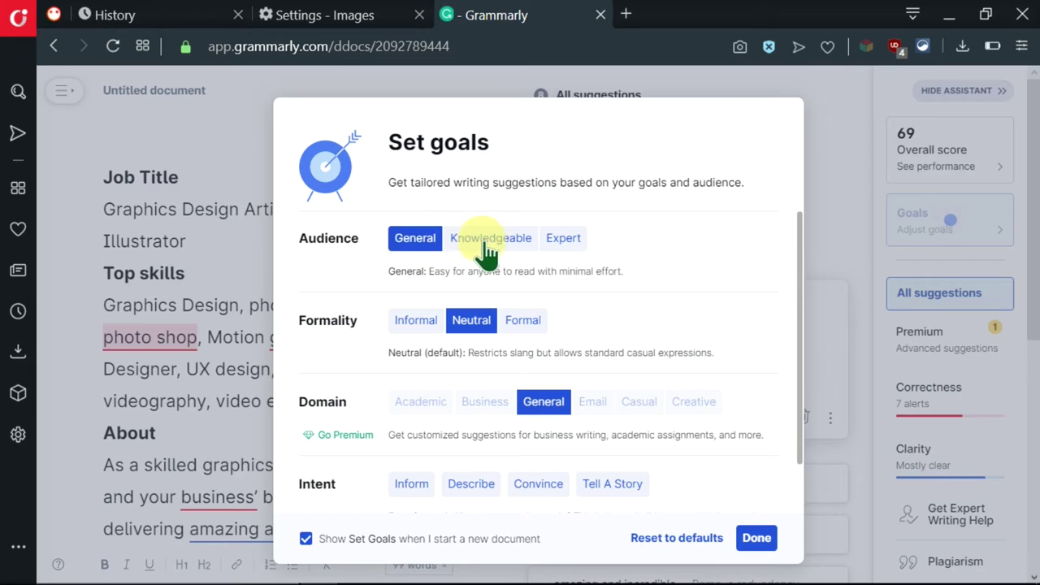
click(490, 243)
click(563, 244)
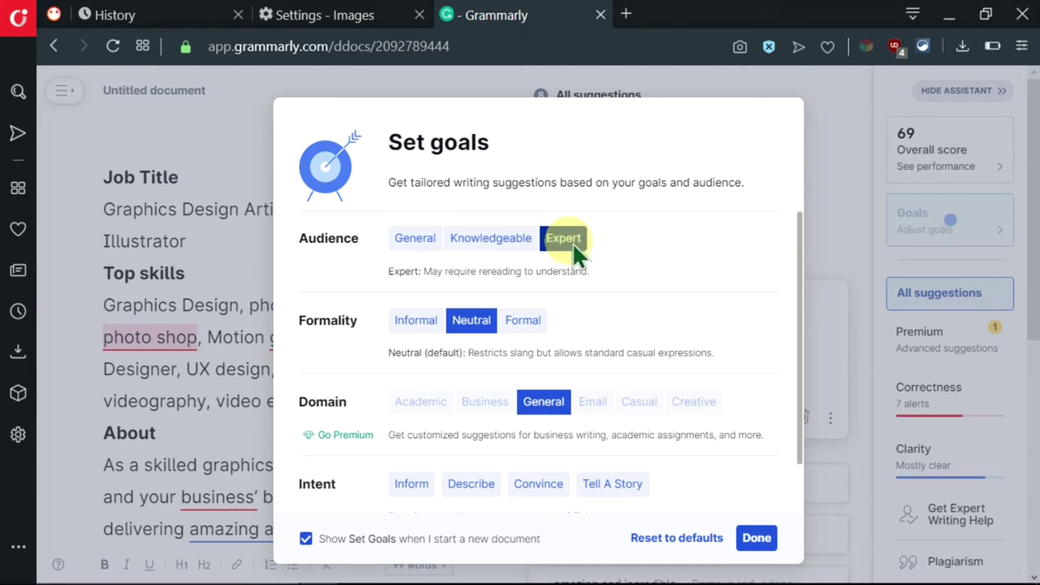
scroll(419, 325, down, 1)
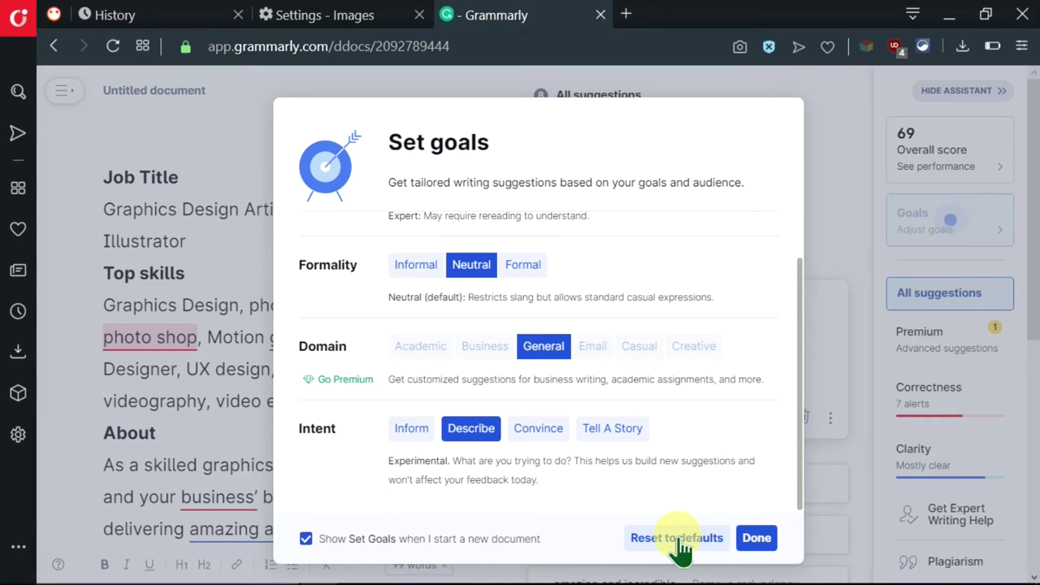
click(757, 537)
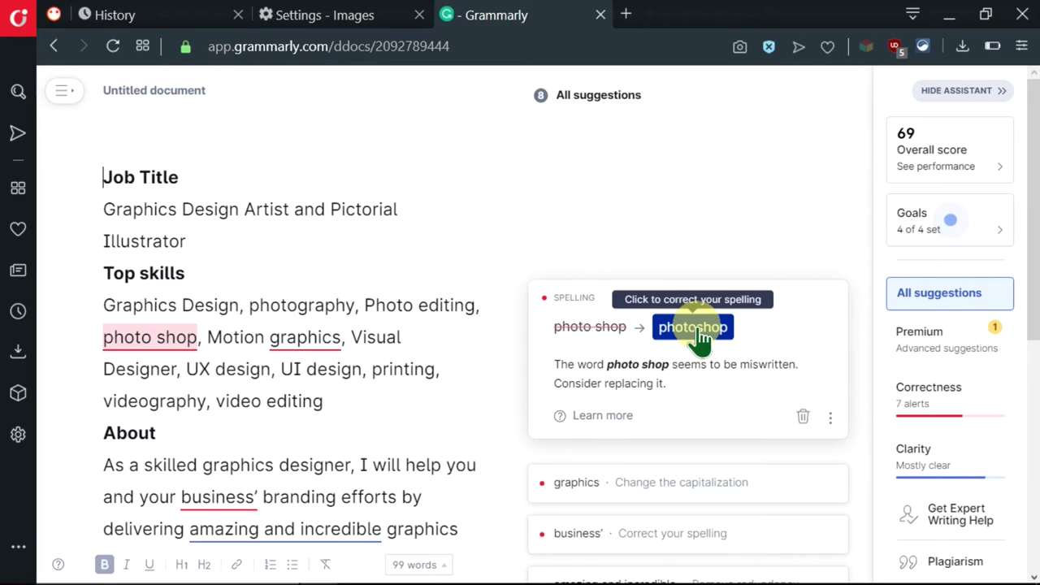
Try the 'photo shop' to 'photoshop' fix, undo it, and dismiss that suggestion
click(695, 332)
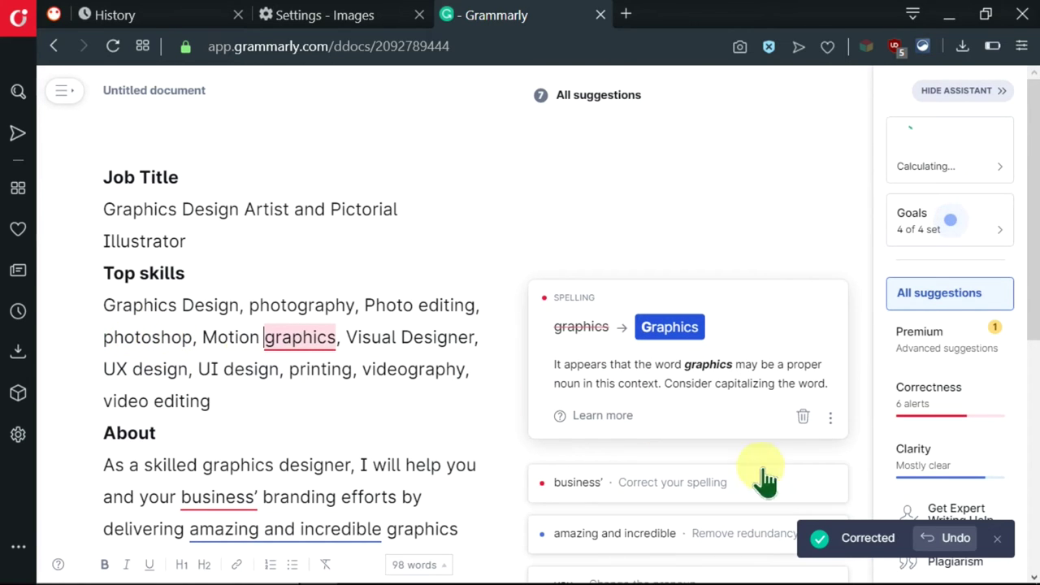
click(942, 538)
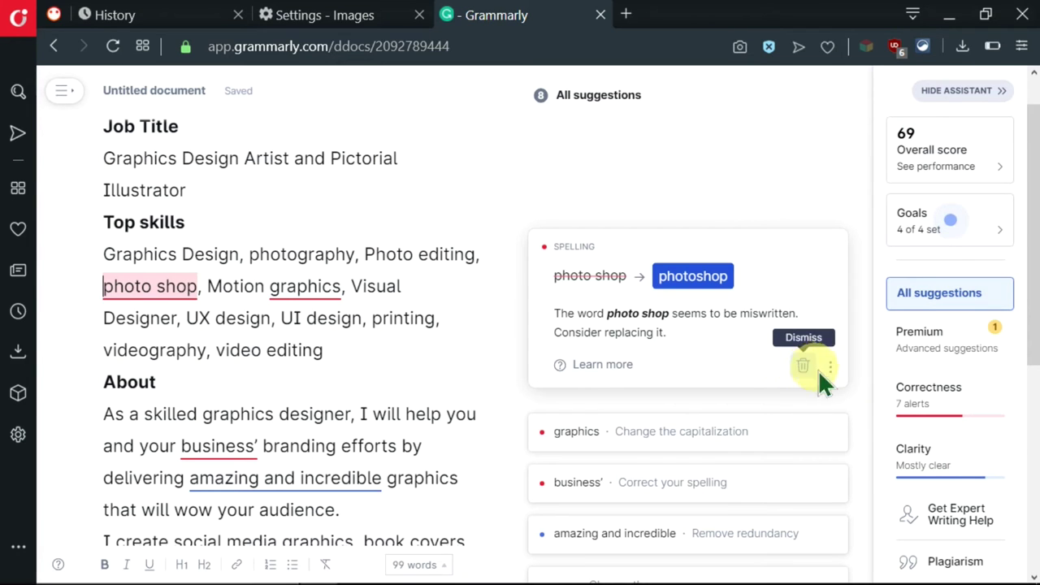
click(803, 369)
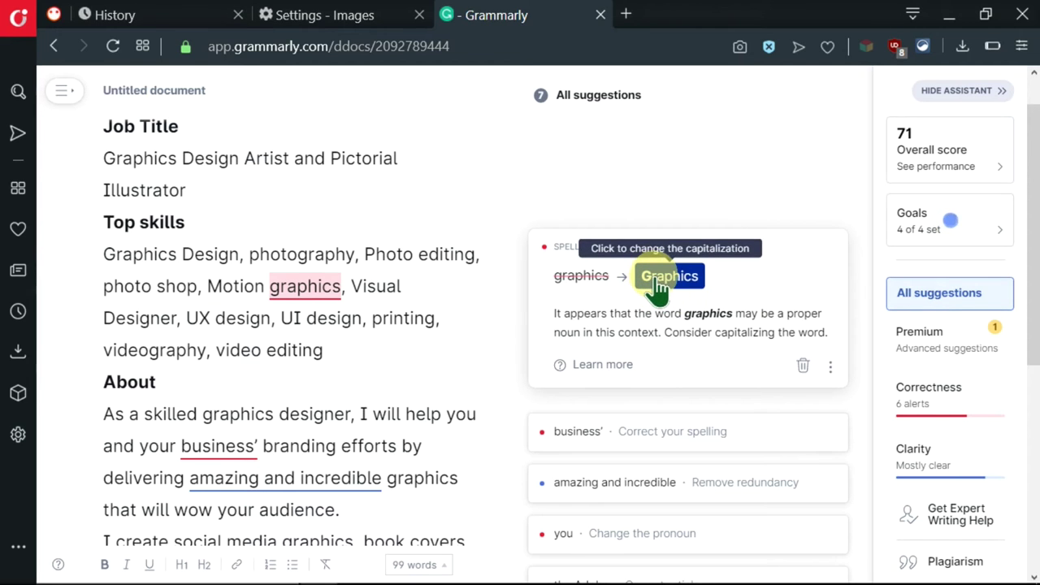
Capitalize Graphics, use business's, drop 'amazing and' before incredible, and change you to your
click(659, 280)
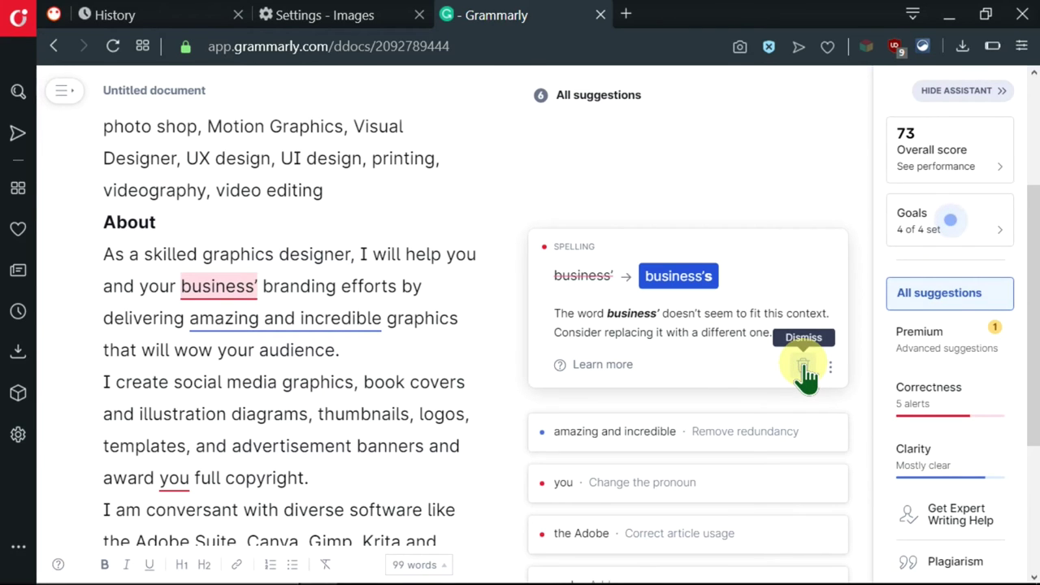
click(669, 276)
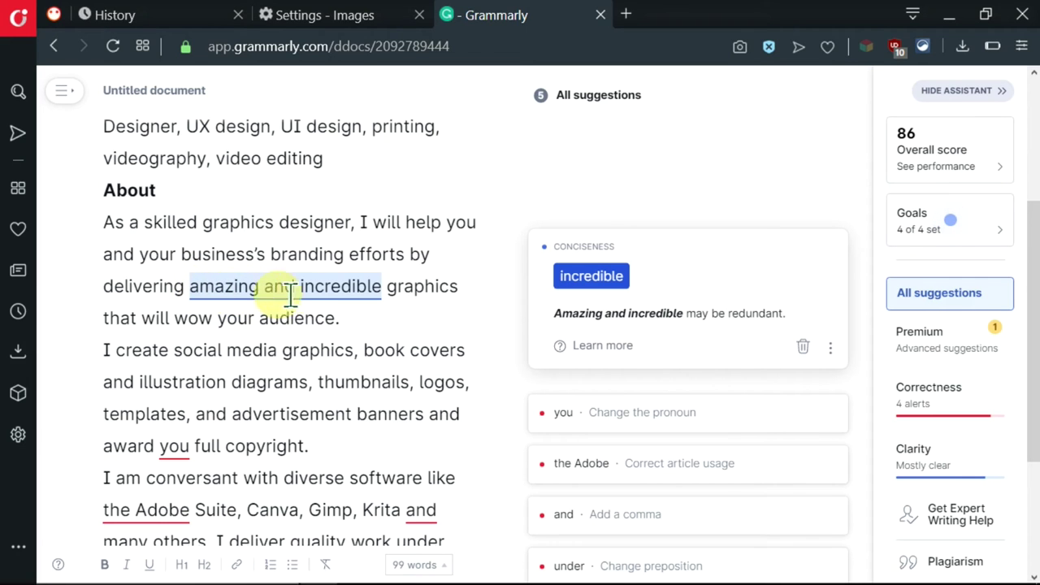
click(588, 277)
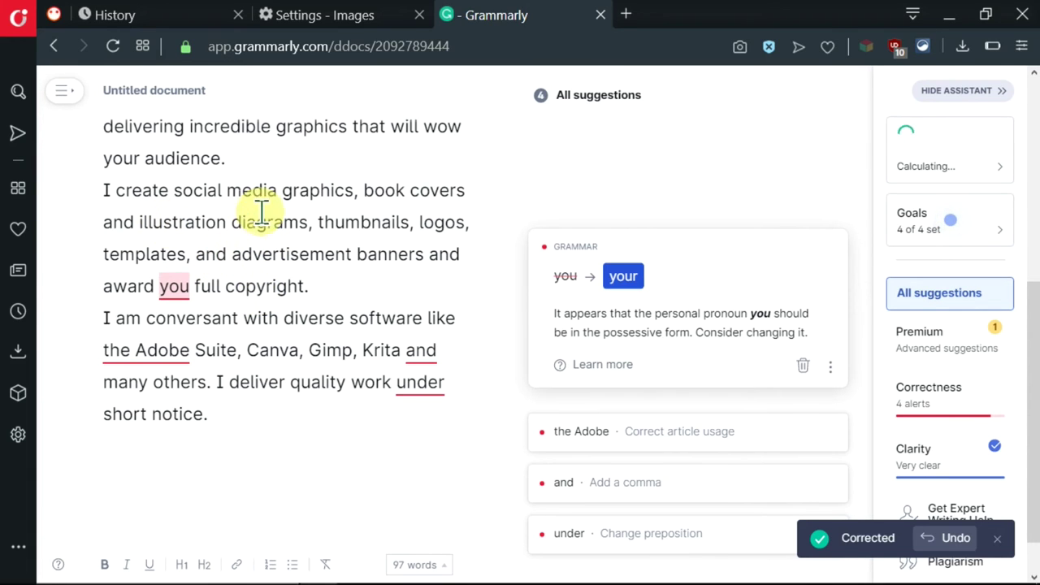
drag(187, 130, 274, 130)
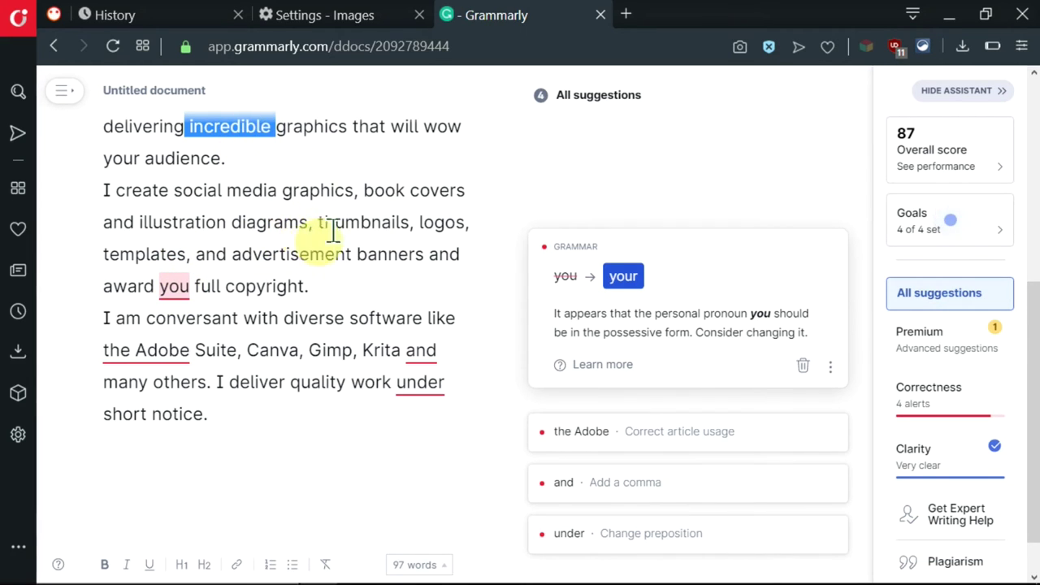
click(623, 276)
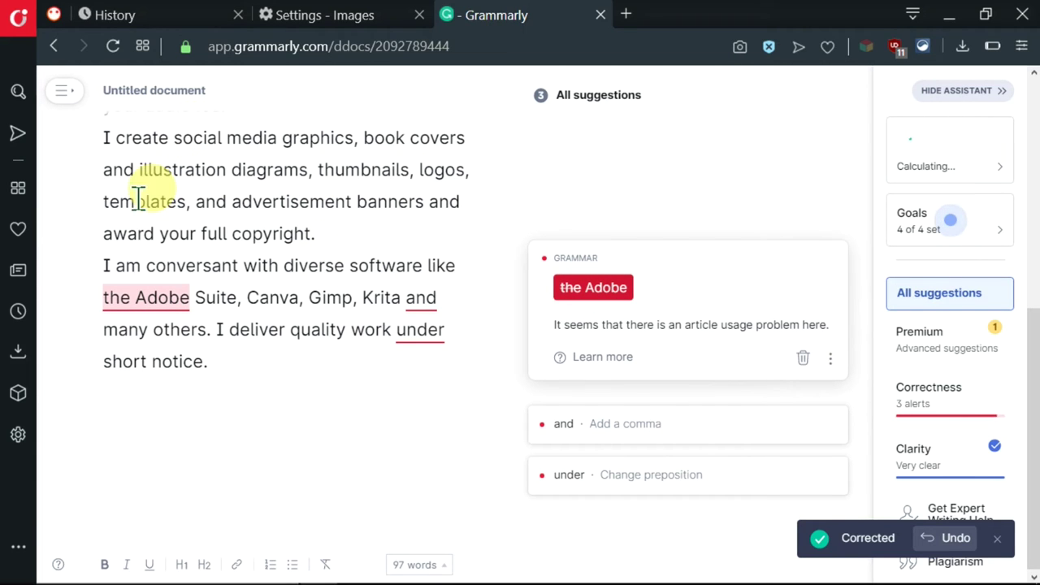
click(68, 96)
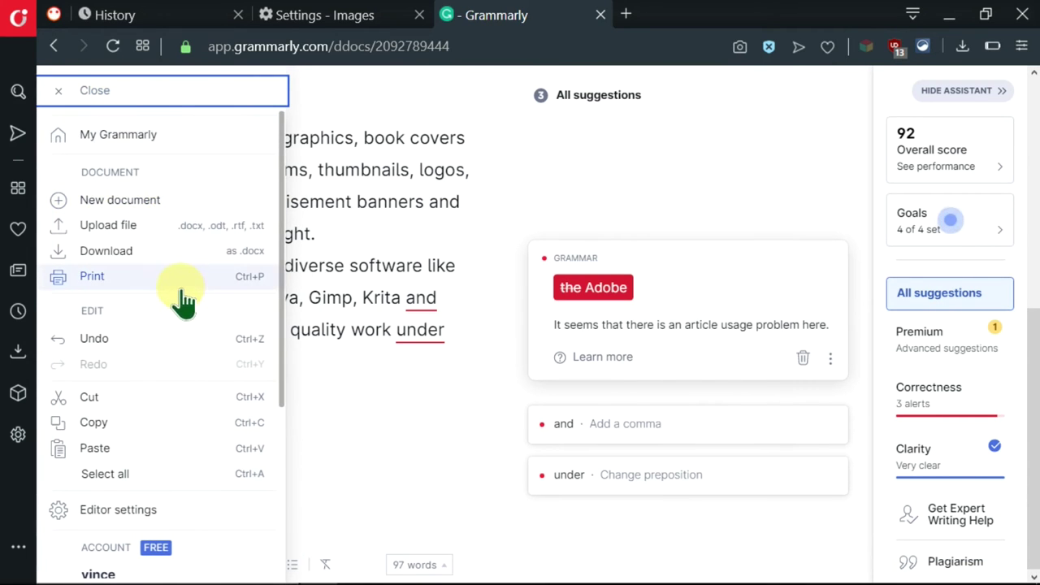
scroll(179, 293, down, 2)
scroll(127, 479, down, 3)
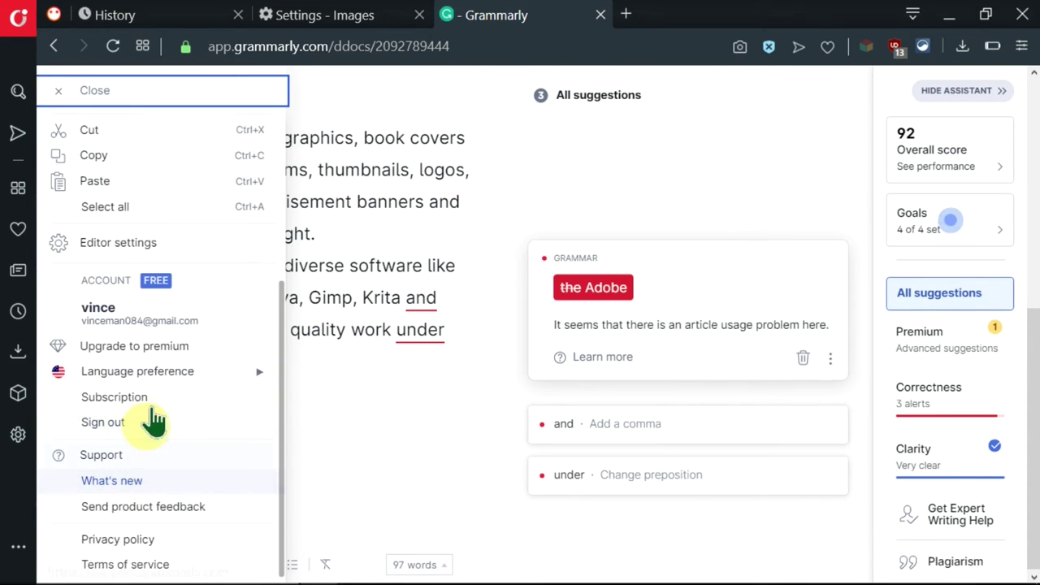
mouse_move(128, 371)
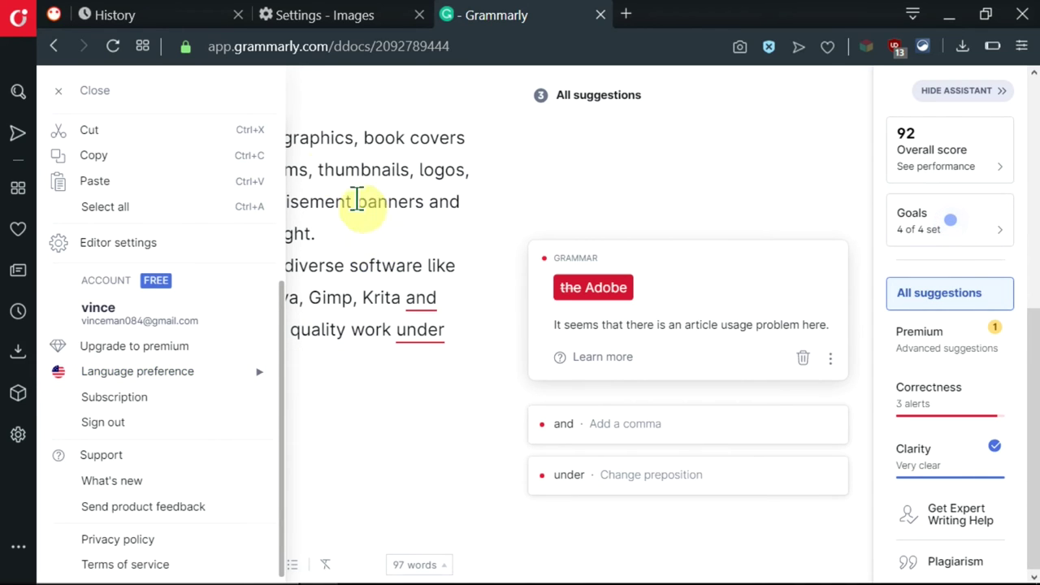
click(374, 289)
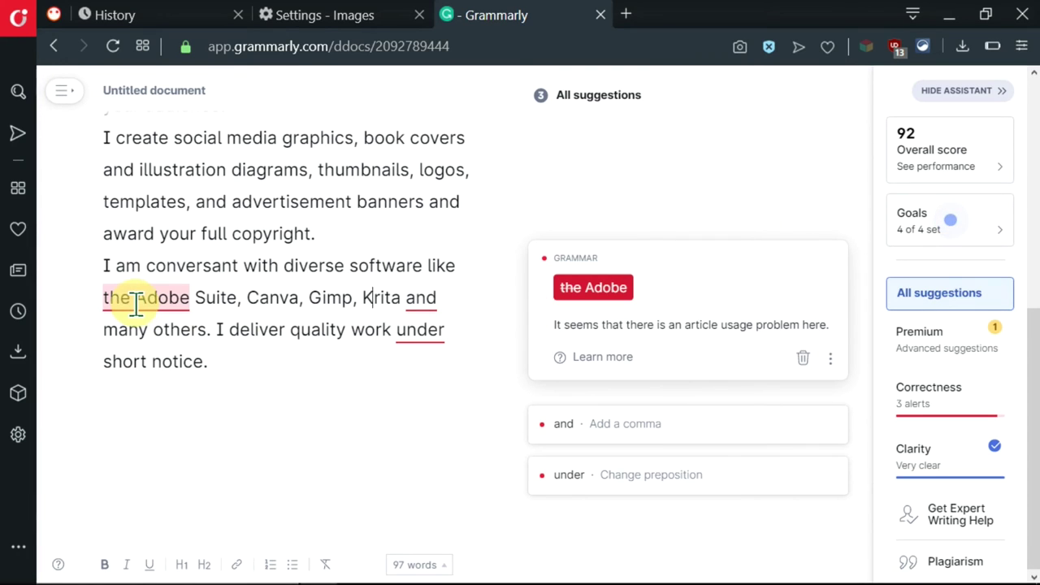
Drop 'the' before Adobe Suite, add a comma after Krita, and change 'under' to 'on'
click(605, 288)
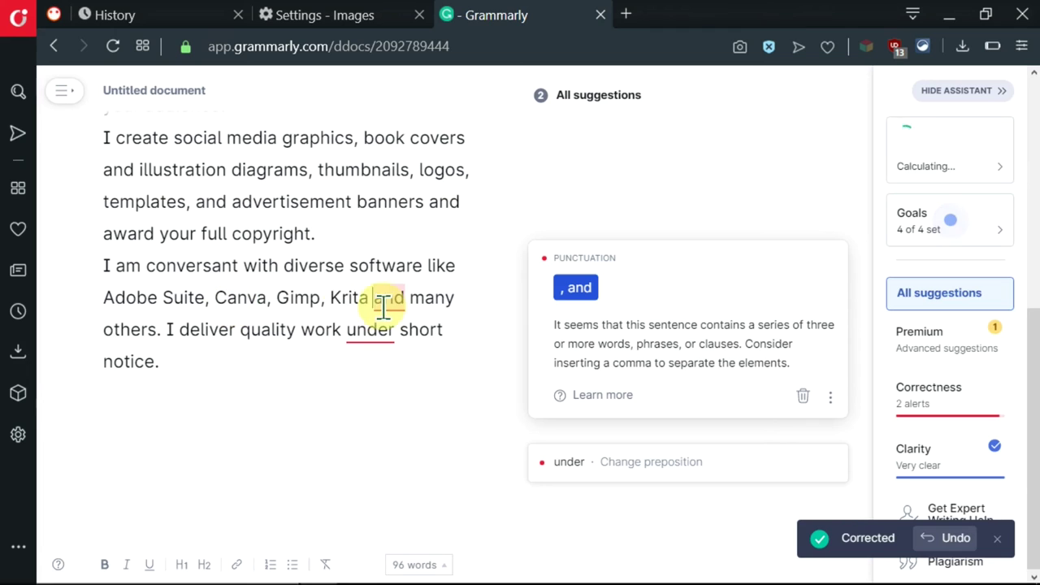
click(582, 294)
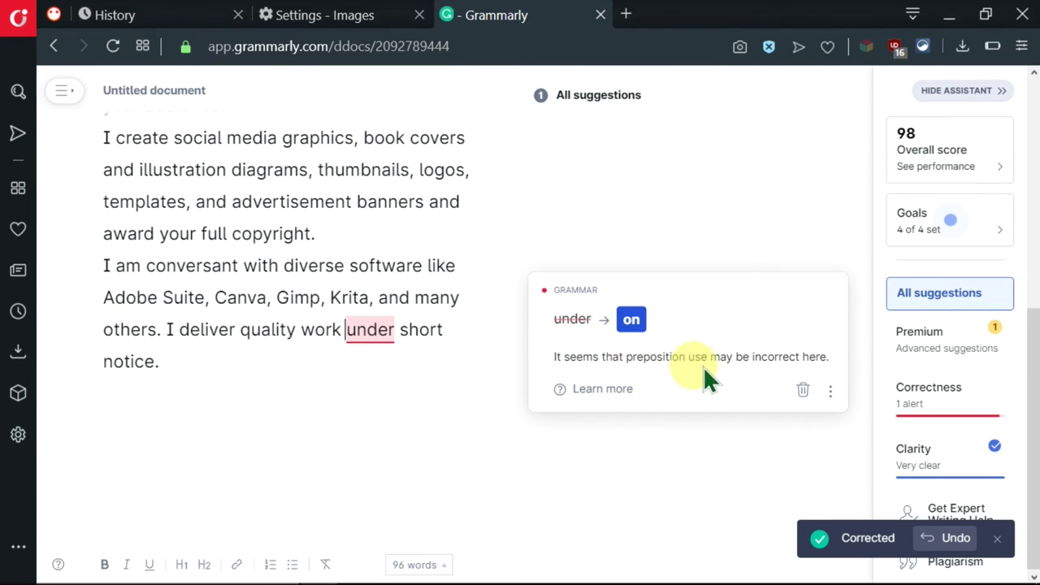
click(632, 325)
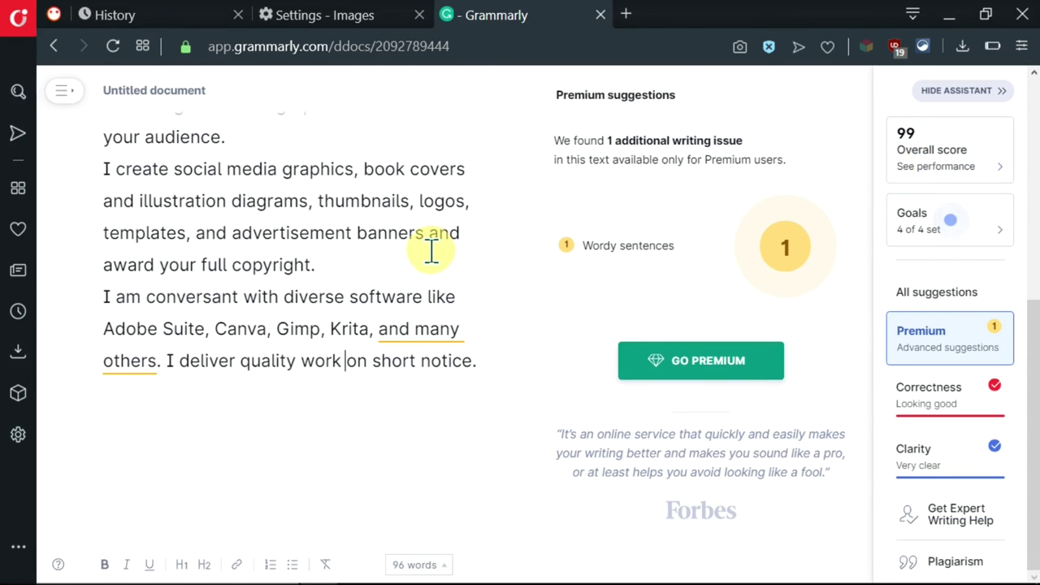
scroll(417, 331, up, 5)
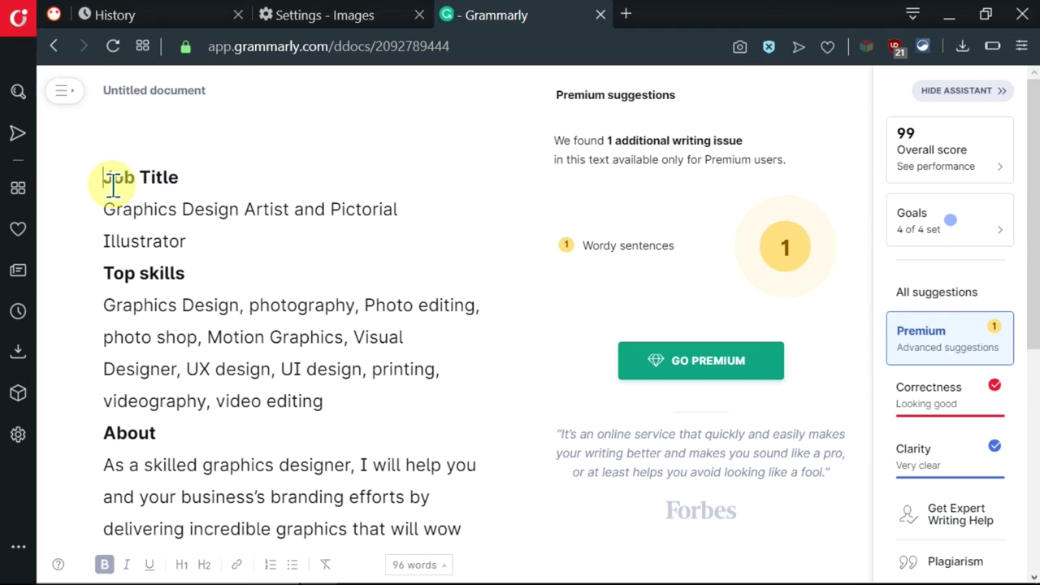
Select the full corrected profile and paste it into Word as plain text
drag(104, 177, 329, 558)
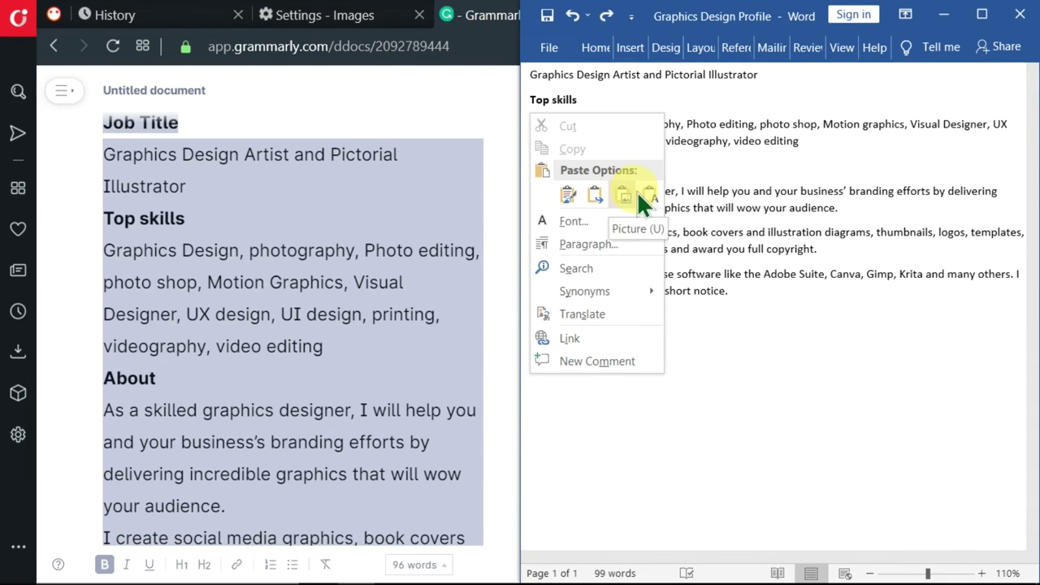
click(645, 196)
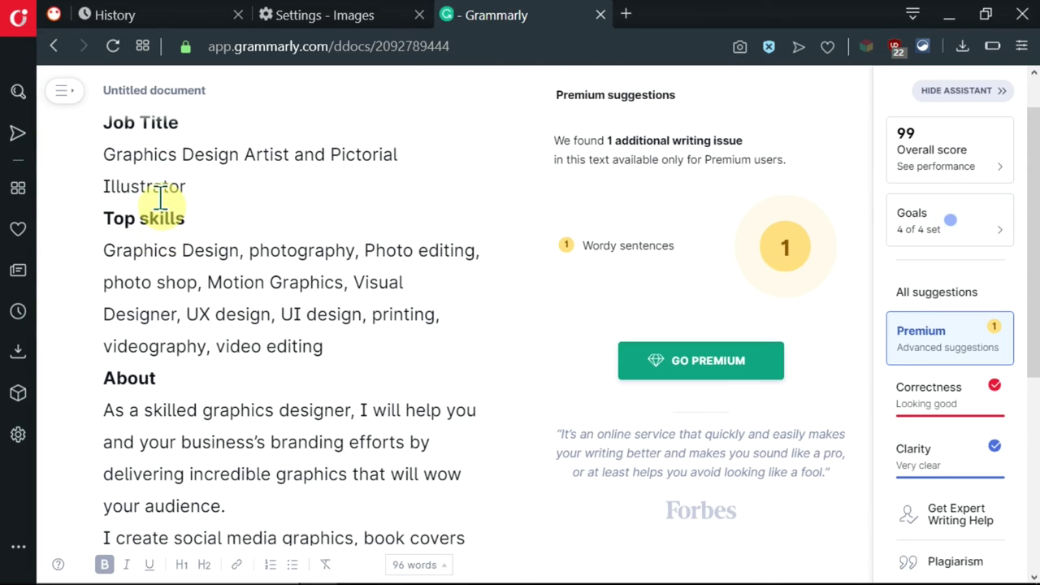
Download the document as Untitled document.edited.docx and open the downloaded file
click(63, 95)
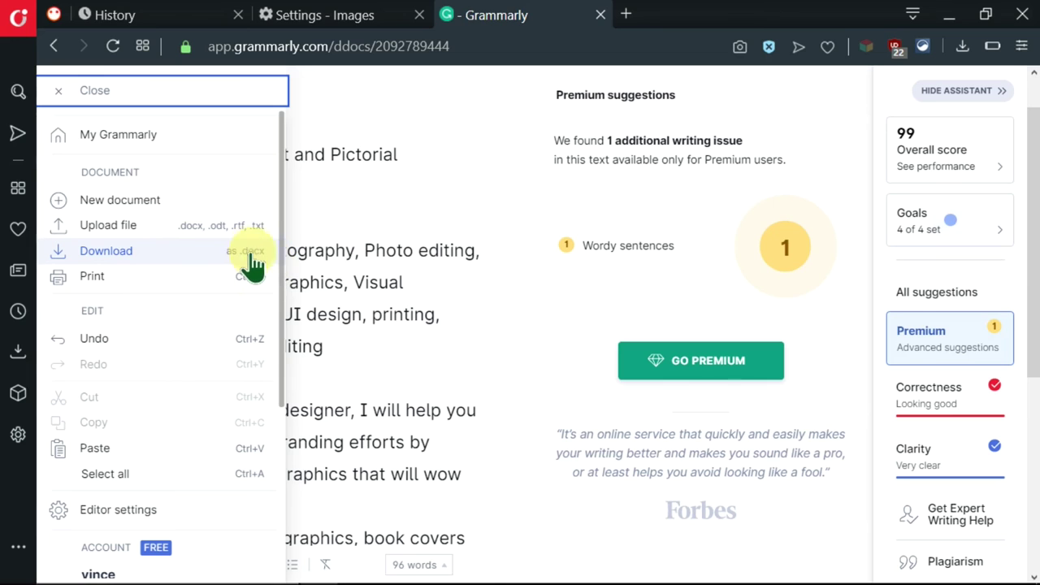
click(185, 255)
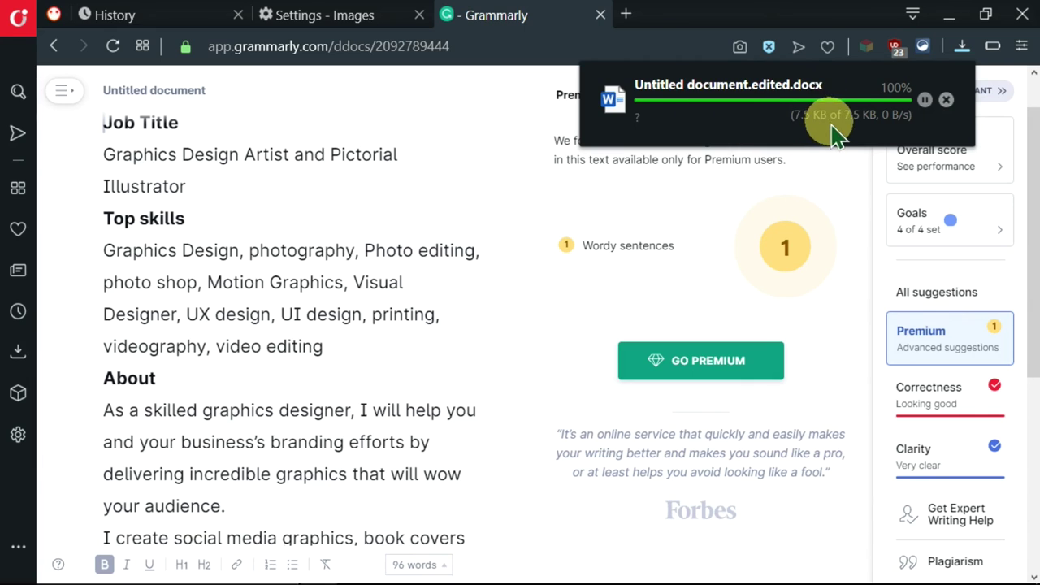
click(942, 105)
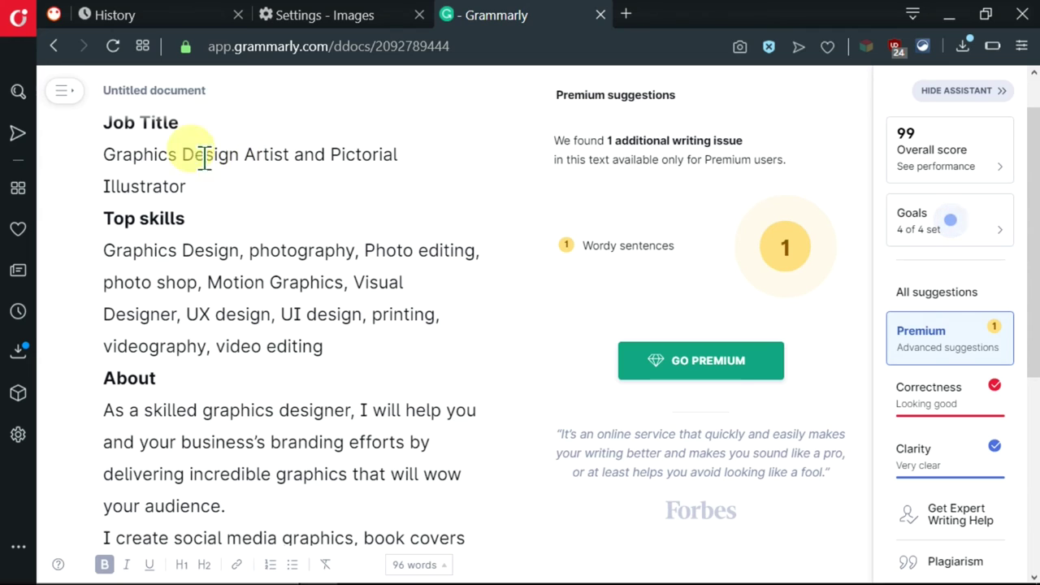
Print the document with the destination set to Save as PDF, then close the Save As window
click(63, 93)
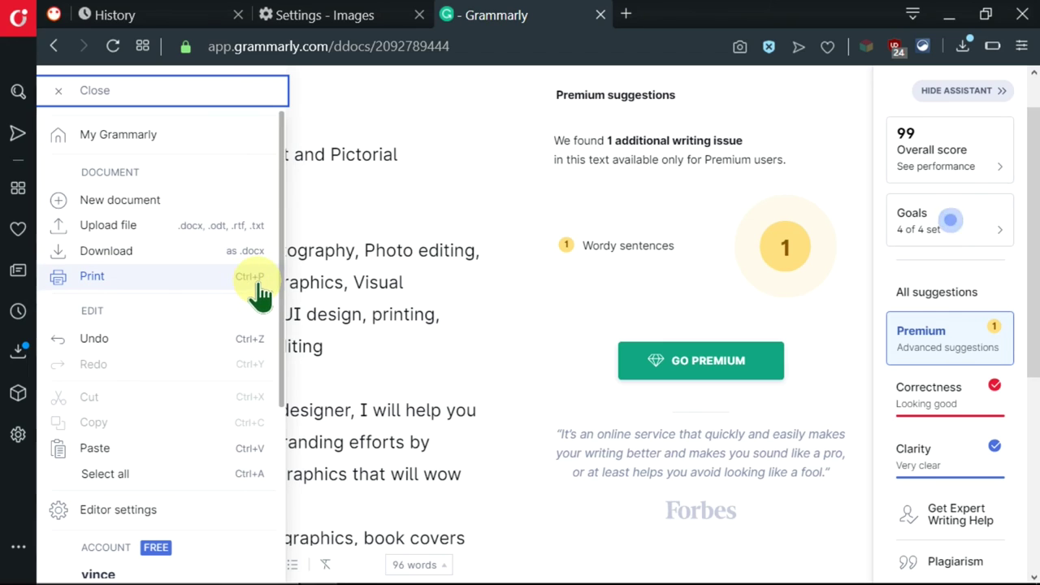
click(148, 283)
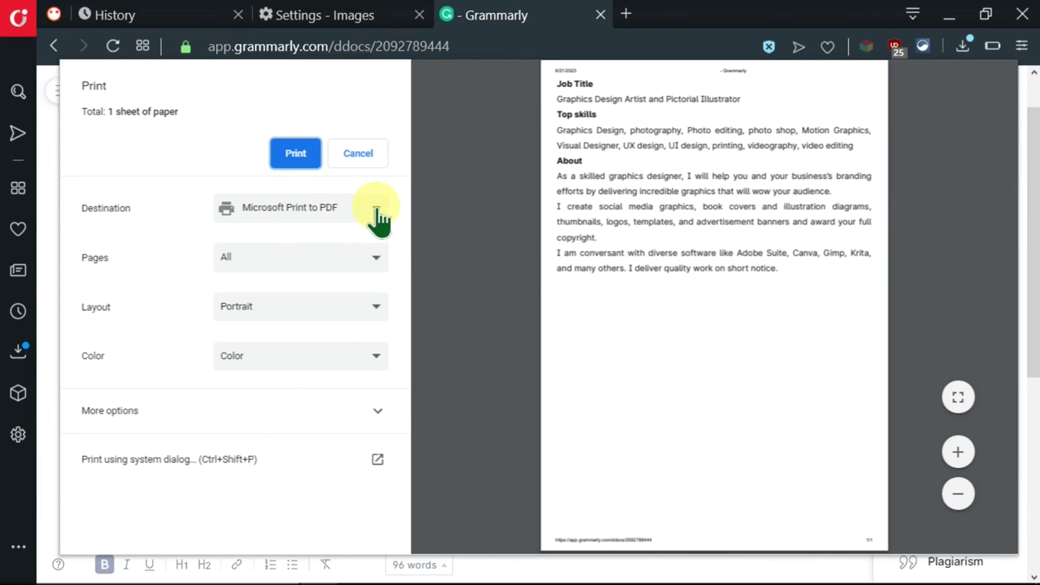
click(378, 215)
click(307, 242)
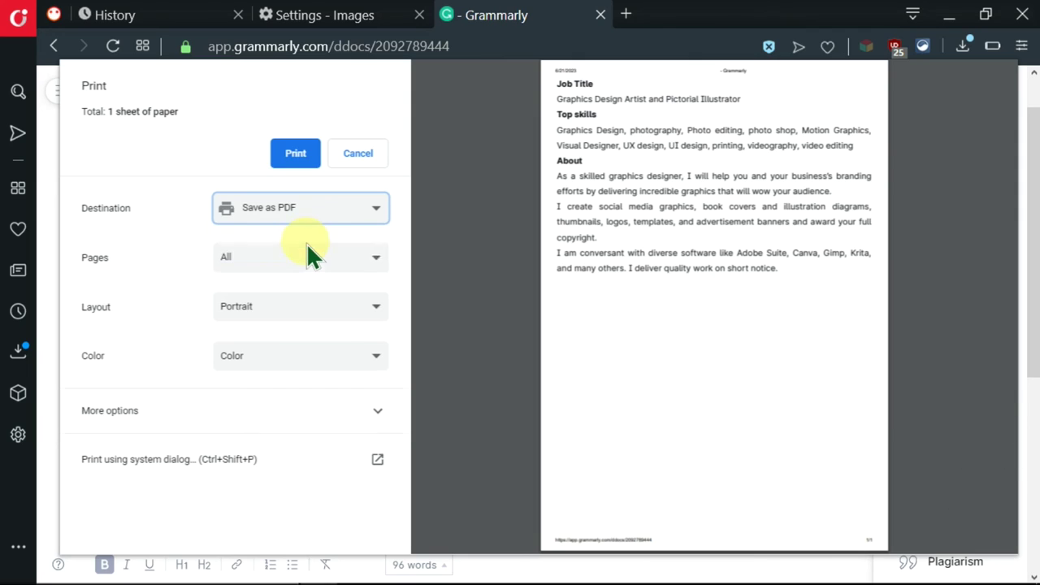
click(298, 159)
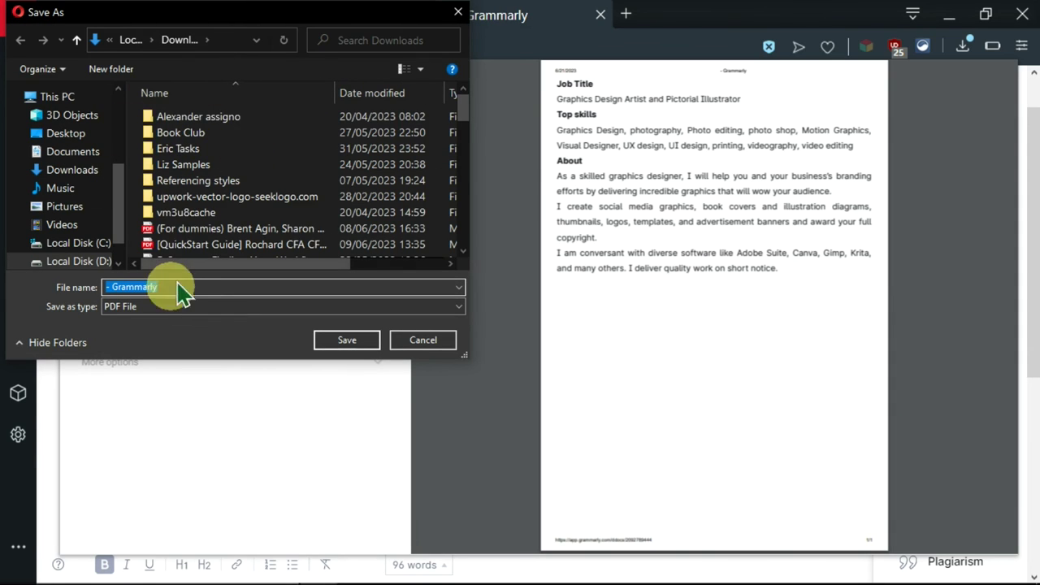
click(455, 12)
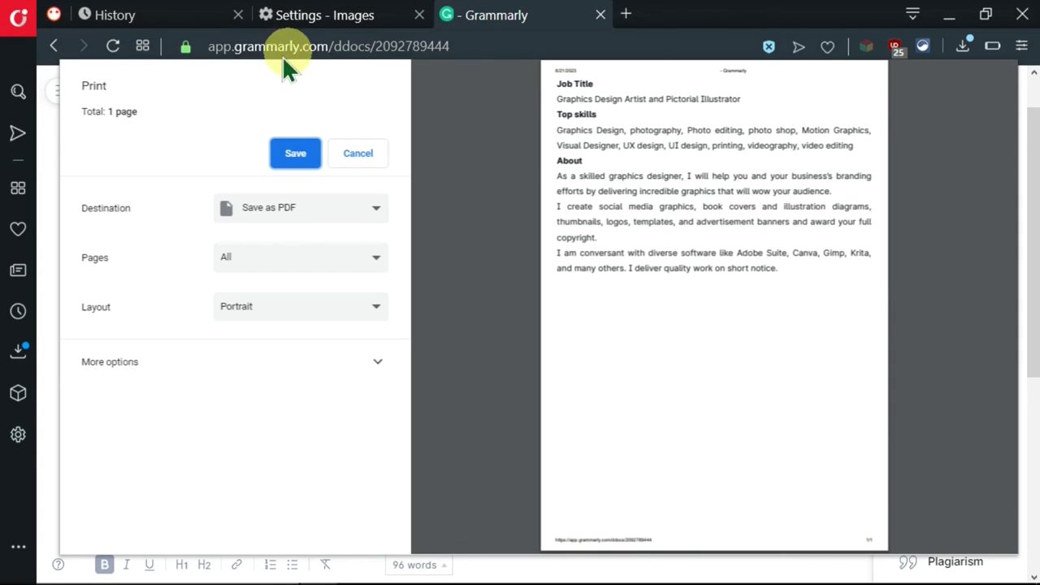
Leave the print preview and return to the full My Grammarly document list
click(53, 45)
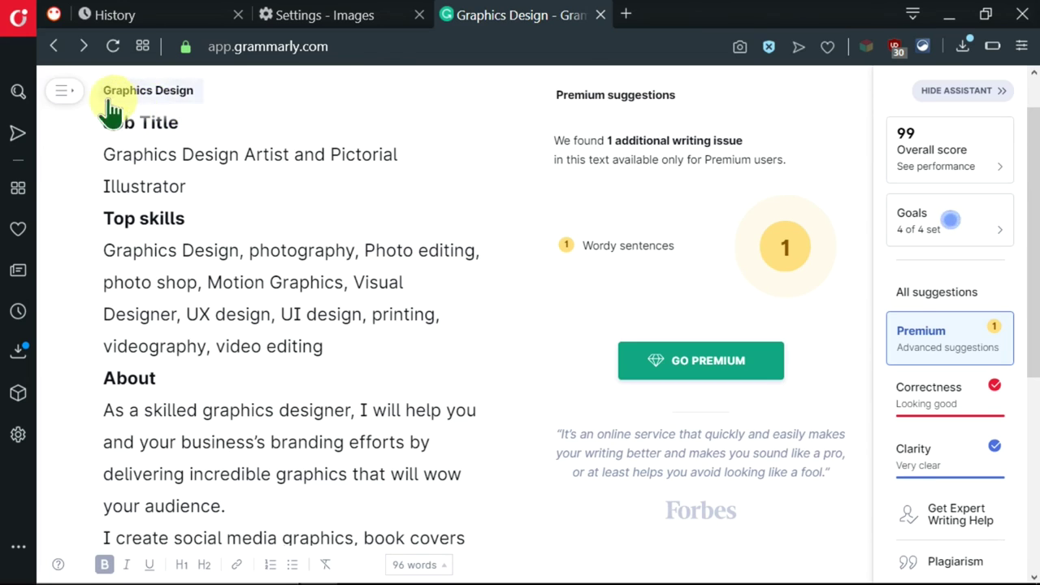
click(62, 91)
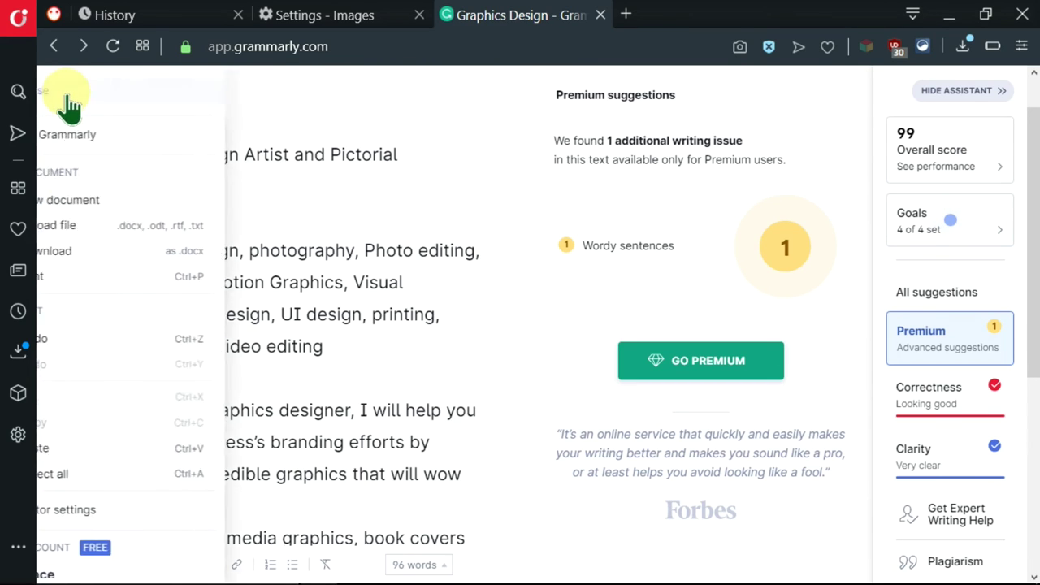
click(127, 139)
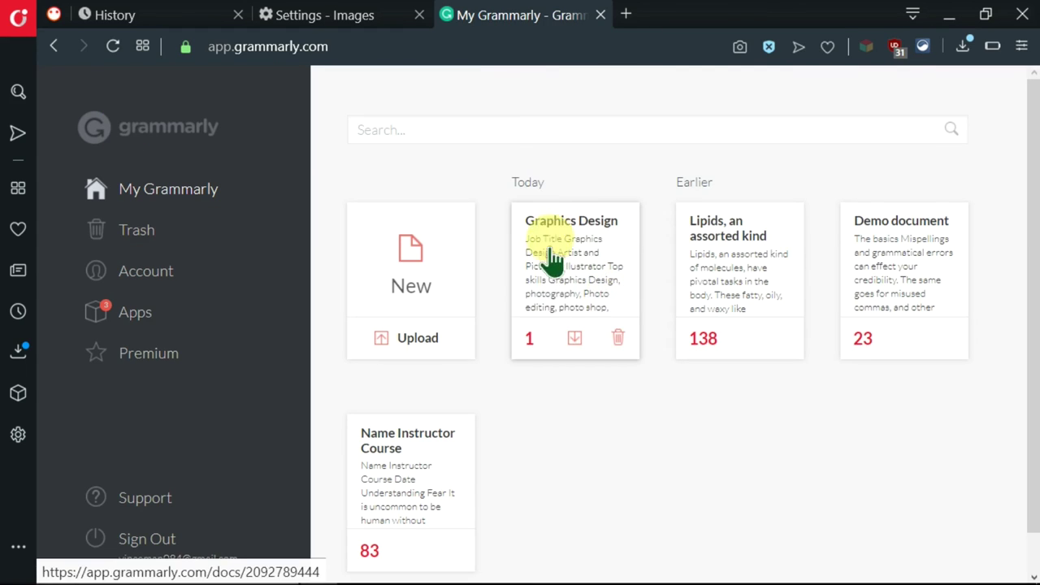